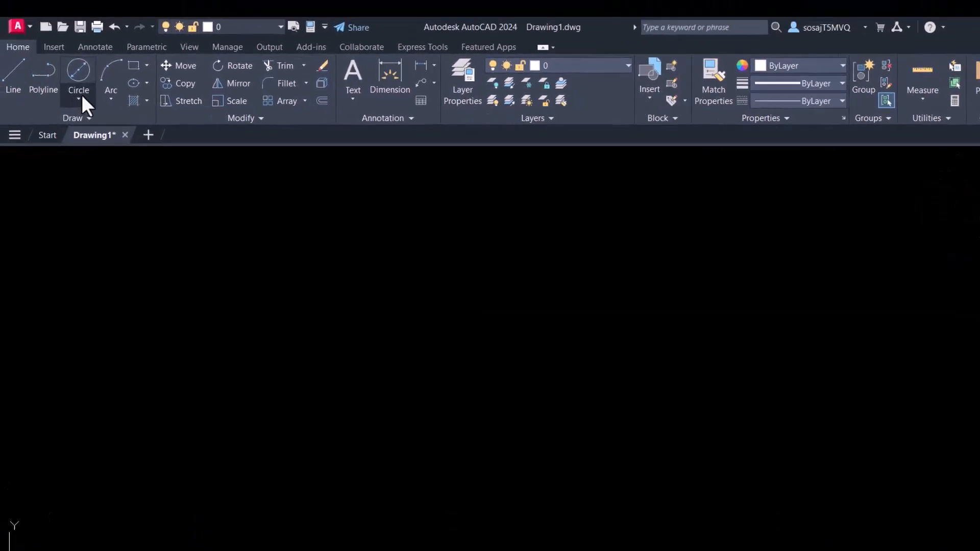
- Draw a circle by center and diameter with a diameter of 1
{"action": "left_click", "coordinate": [94, 97]}
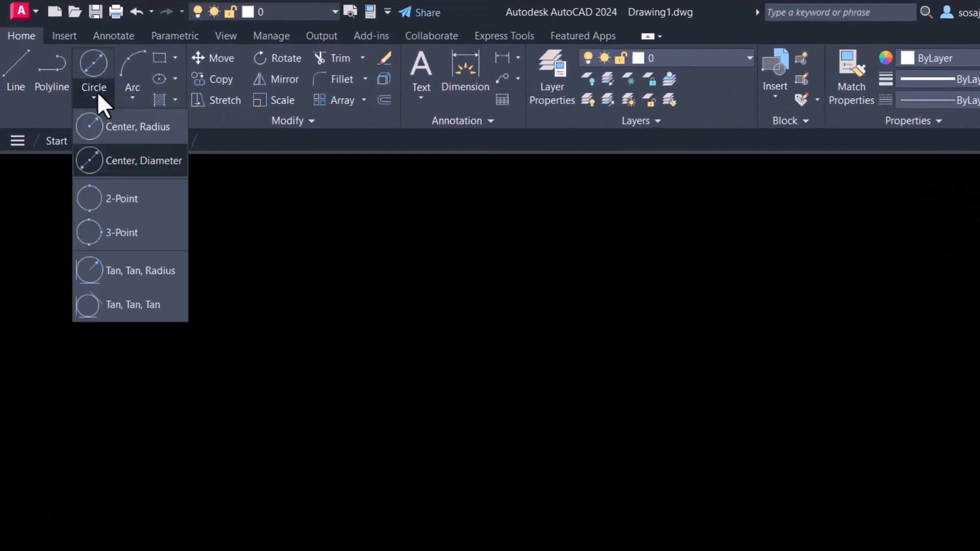
{"action": "left_click", "coordinate": [140, 162]}
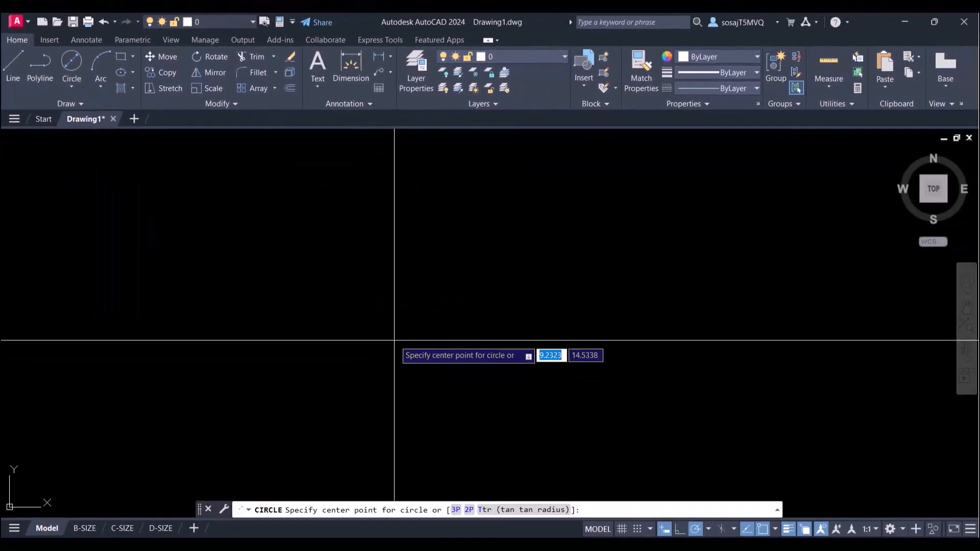
{"action": "left_click", "coordinate": [395, 339]}
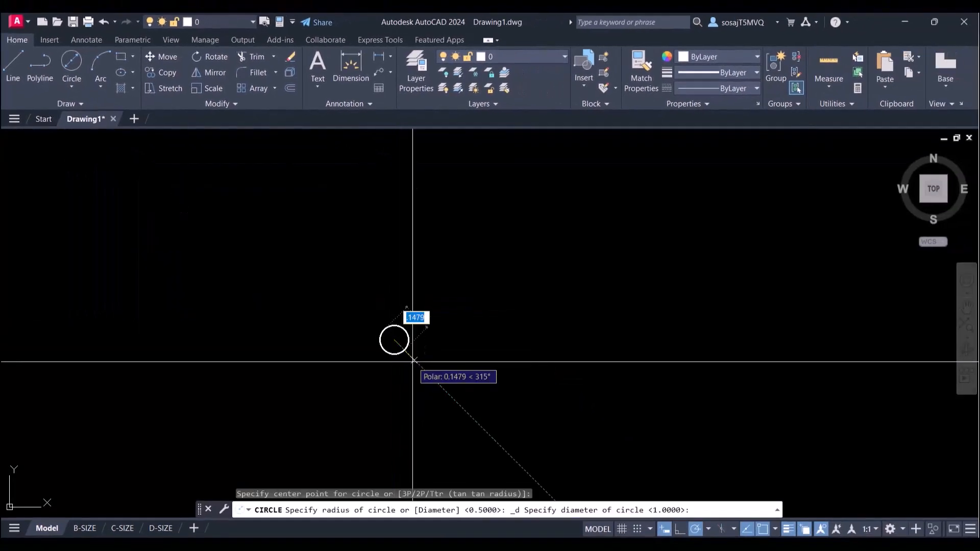
{"action": "type", "text": "1"}
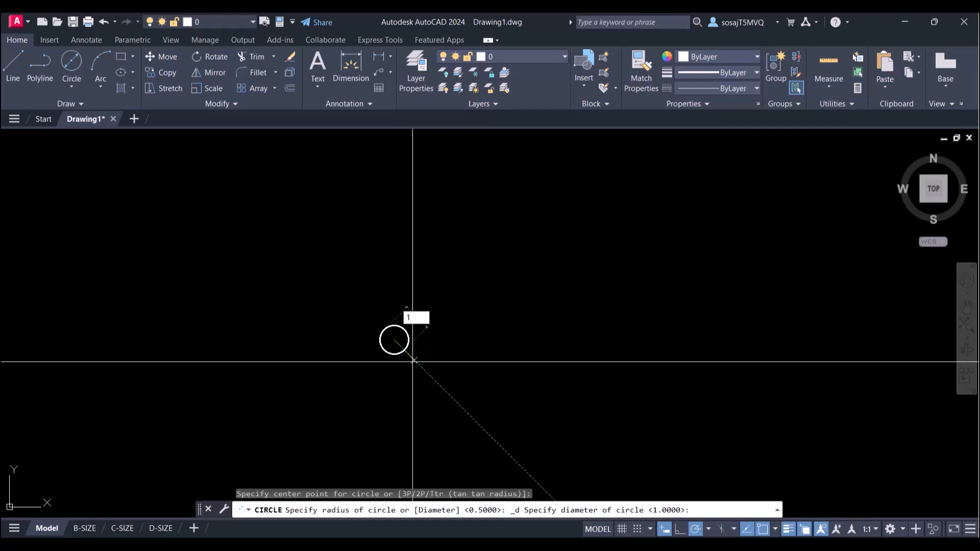
{"action": "key", "text": "Return"}
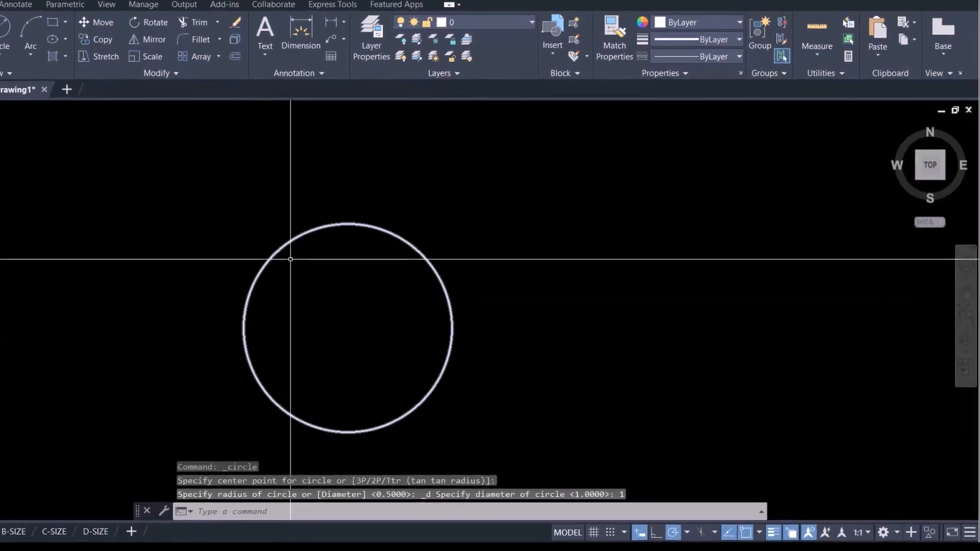
- Set polar tracking to 45° increments and draw a diagonal line at 135° across the inside of the circle
{"action": "left_click", "coordinate": [686, 533]}
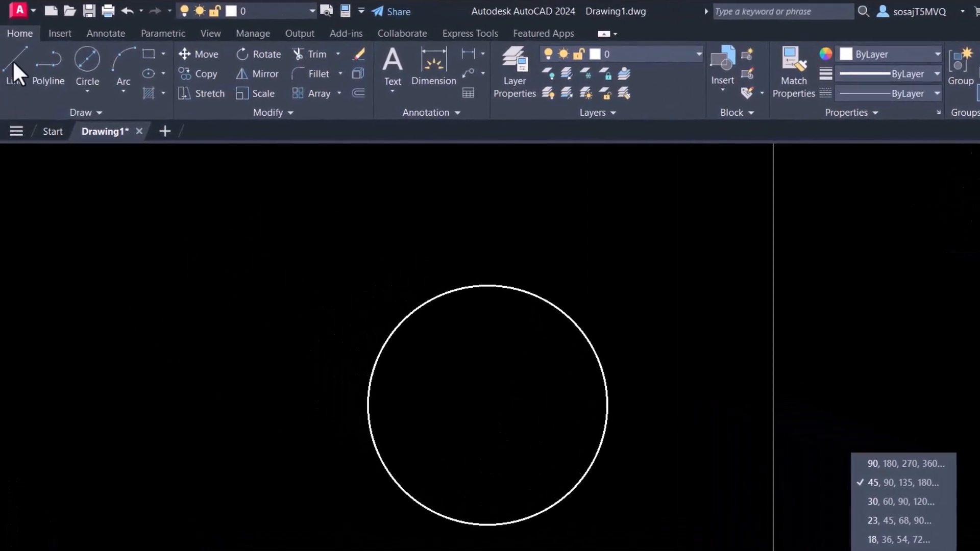
{"action": "left_click", "coordinate": [13, 62]}
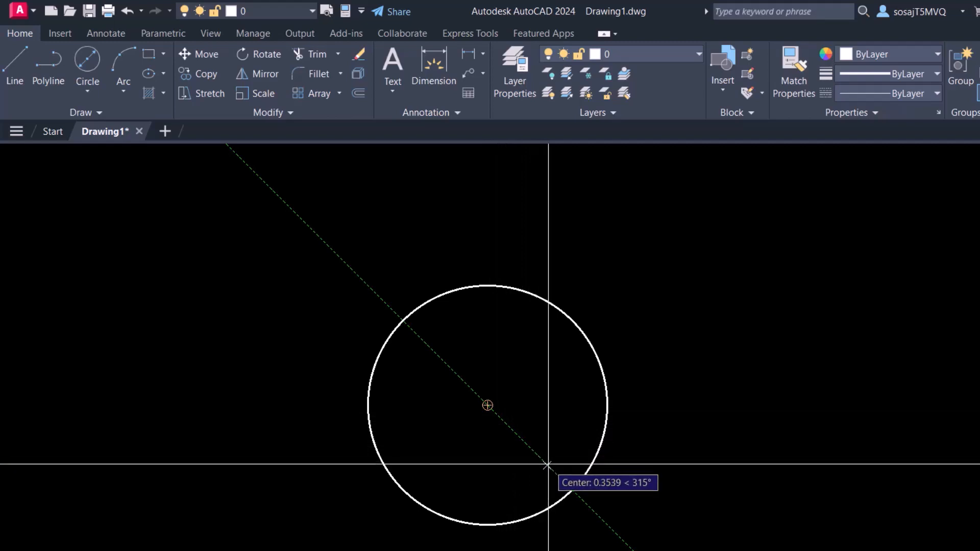
{"action": "left_click", "coordinate": [548, 466]}
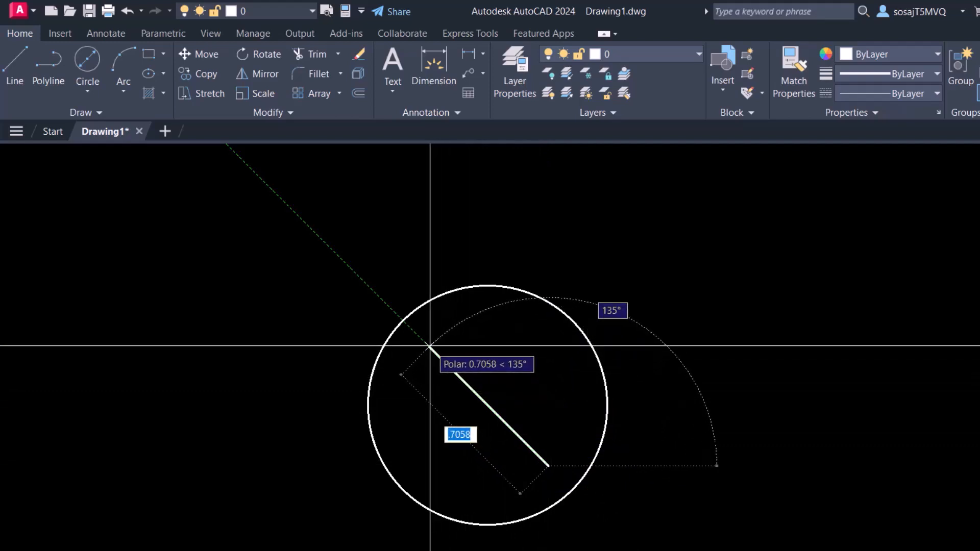
{"action": "left_click", "coordinate": [431, 347]}
{"action": "right_click", "coordinate": [486, 338]}
{"action": "left_click", "coordinate": [516, 350]}
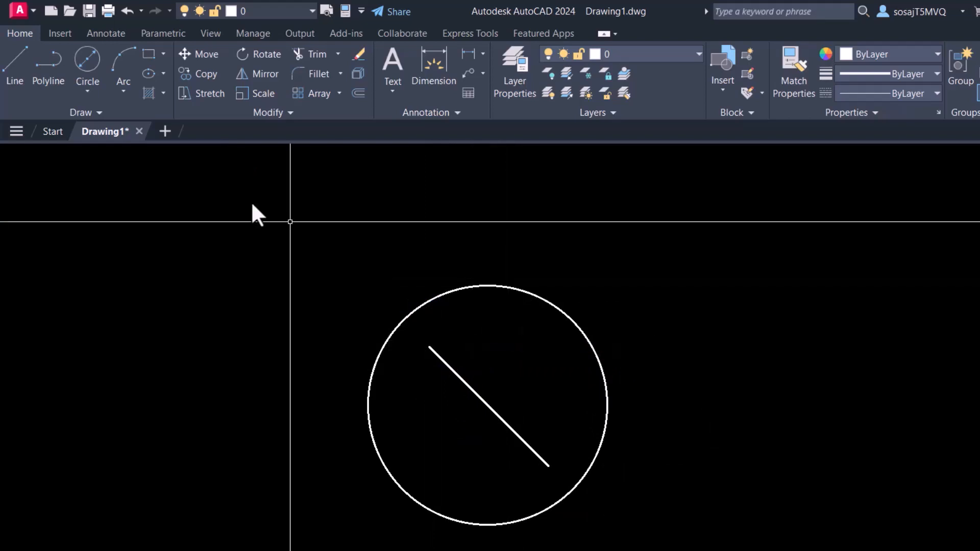
- Draw a polyline arrowhead at the line's upper end, tapering from starting width 0 to ending width 0.1
{"action": "left_click", "coordinate": [47, 79]}
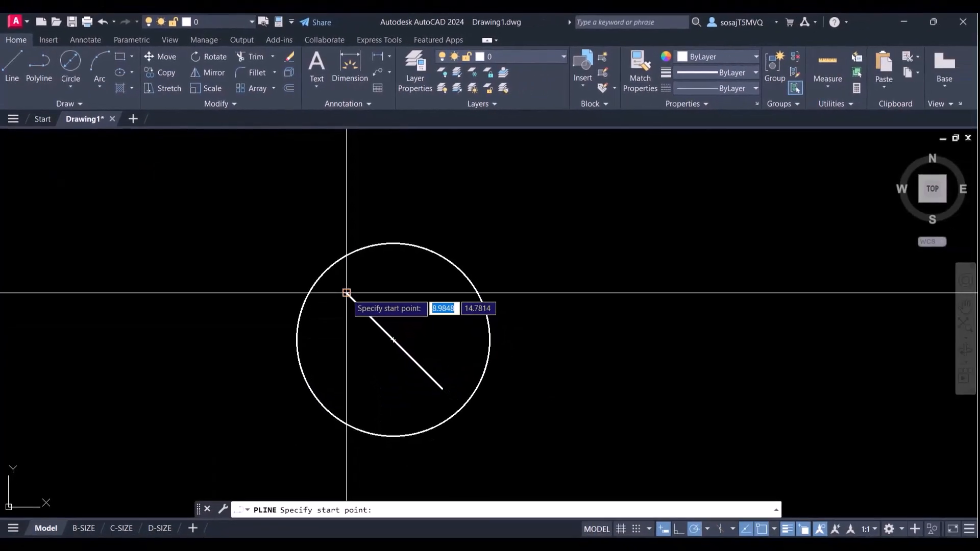
{"action": "left_click", "coordinate": [348, 294]}
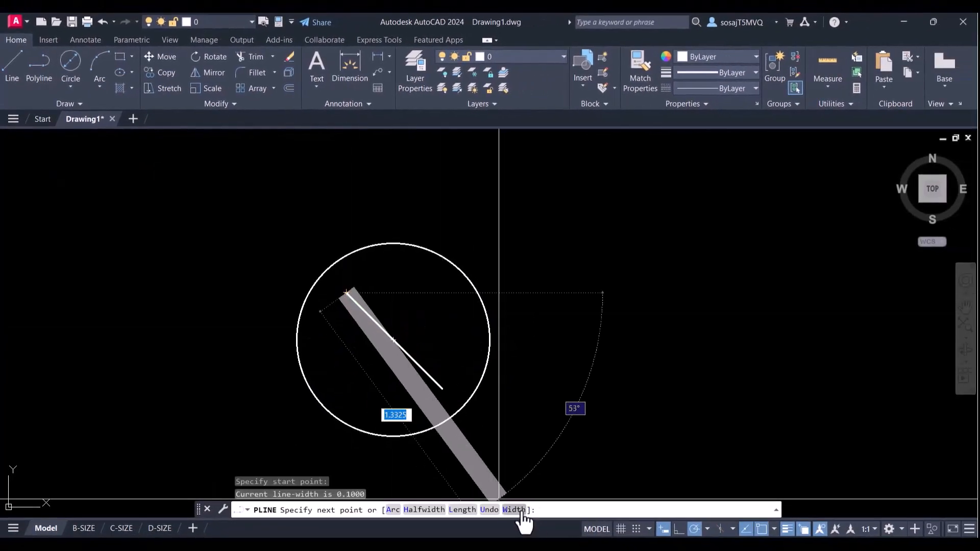
{"action": "left_click", "coordinate": [514, 509]}
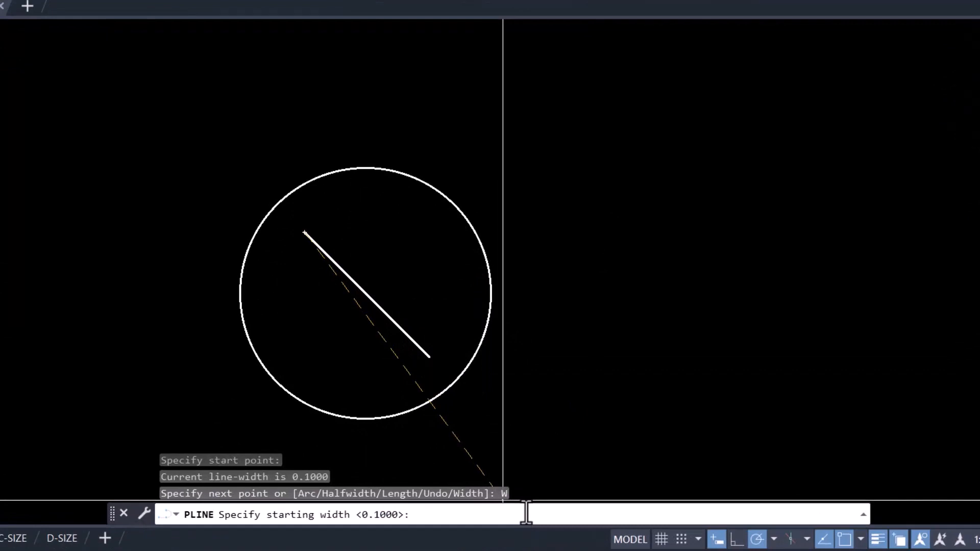
{"action": "type", "text": "0"}
{"action": "key", "text": "Return"}
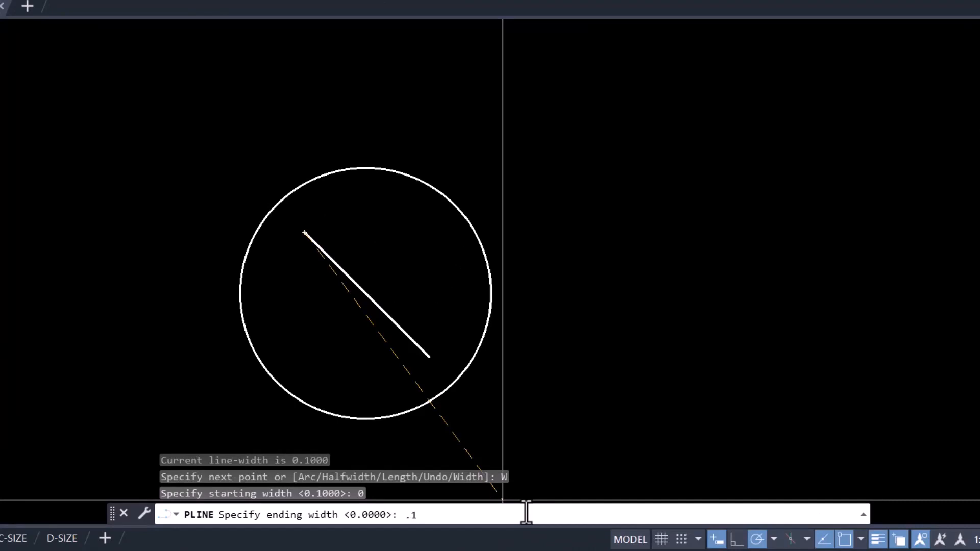
{"action": "type", "text": ".1"}
{"action": "key", "text": "Return"}
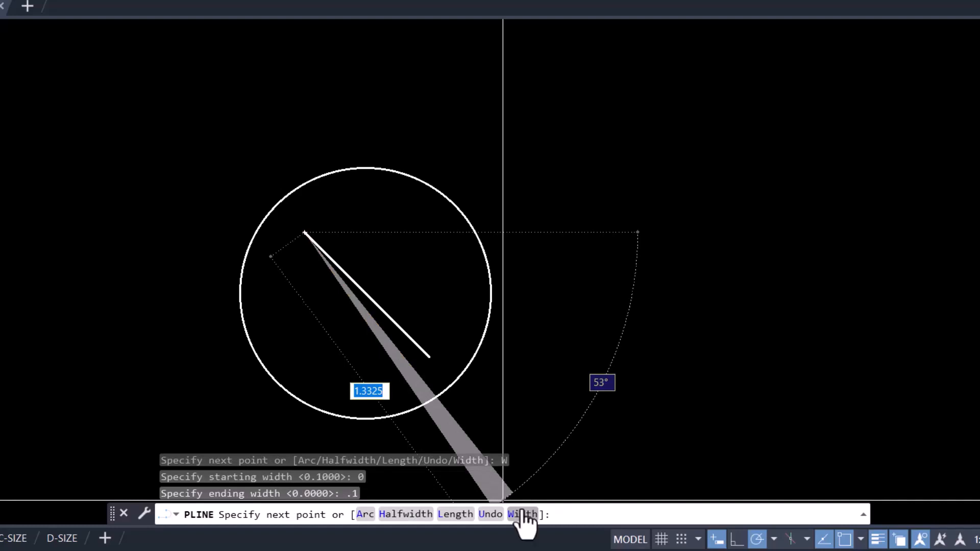
{"action": "left_click", "coordinate": [343, 273]}
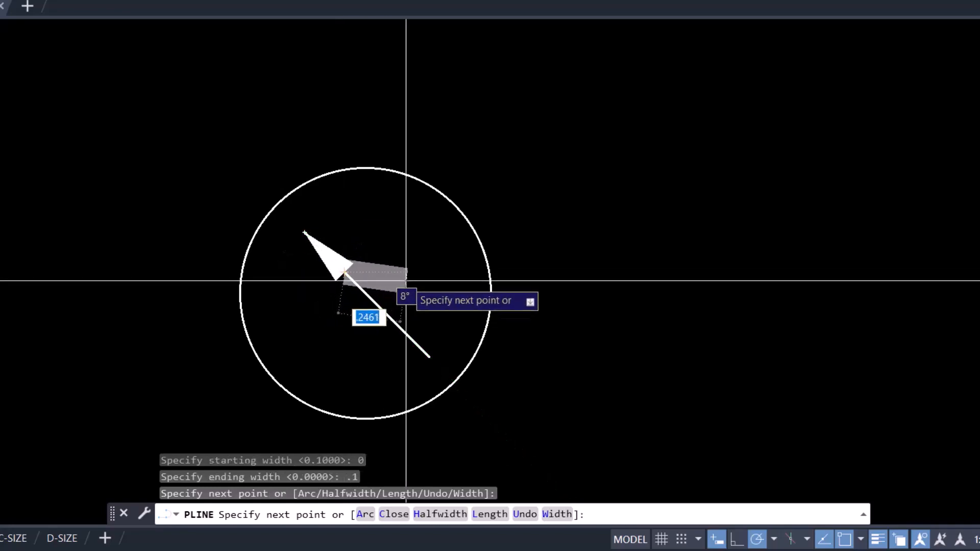
{"action": "key", "text": "Return"}
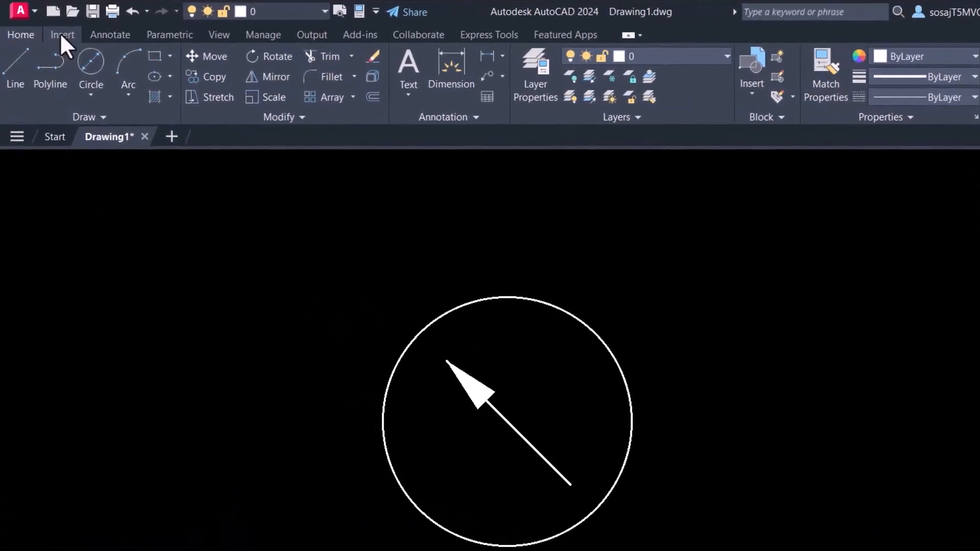
{"action": "left_click", "coordinate": [61, 34]}
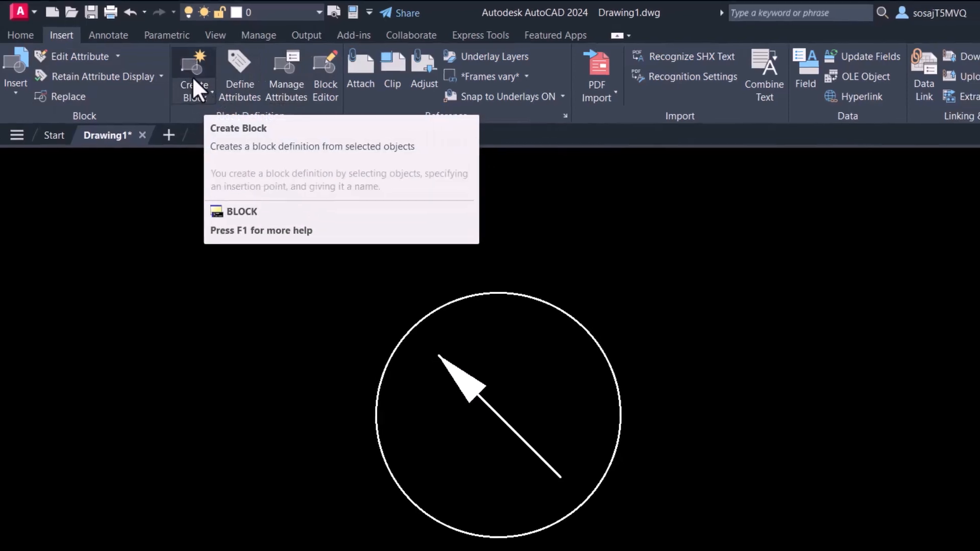
{"action": "left_click", "coordinate": [199, 77]}
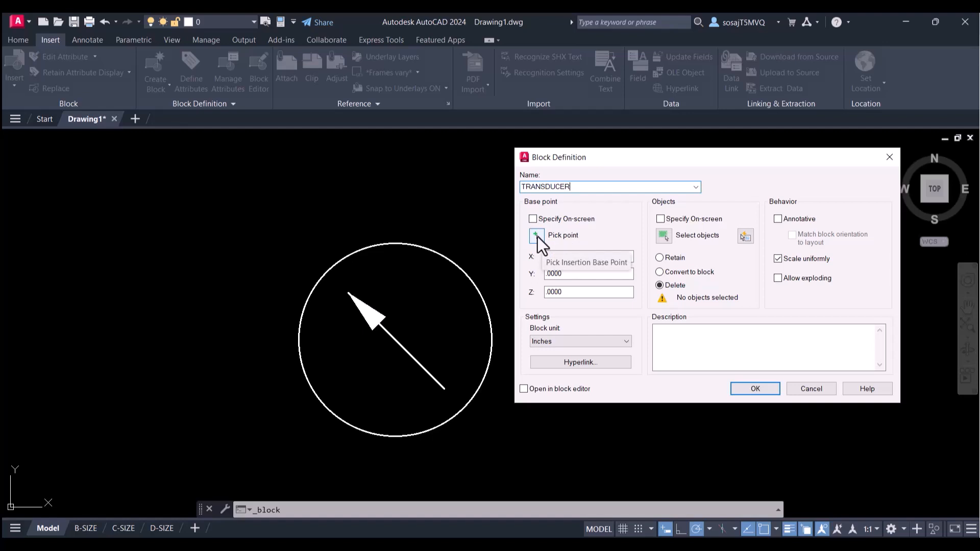
{"action": "left_click", "coordinate": [811, 388]}
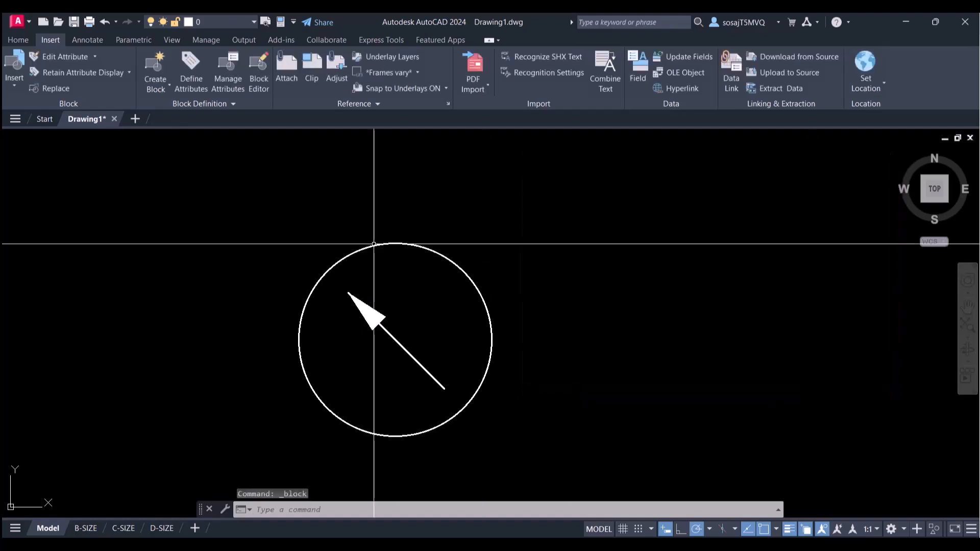
- Draw a short vertical line down from the circle's bottom quadrant, about 0.29 long
{"action": "left_click", "coordinate": [16, 39]}
{"action": "left_click", "coordinate": [1, 61]}
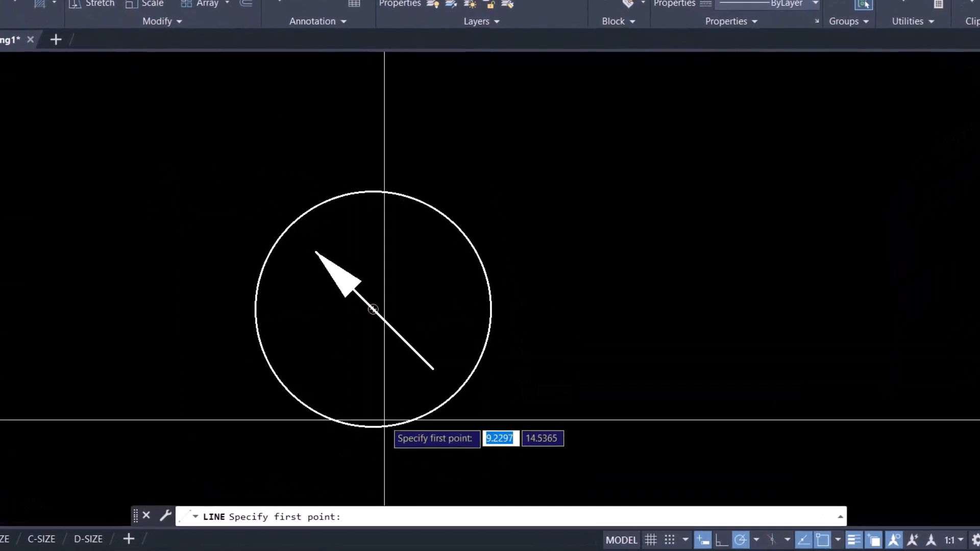
{"action": "scroll", "coordinate": [404, 424], "scroll_direction": "up", "scroll_amount": 2}
{"action": "scroll", "coordinate": [410, 413], "scroll_direction": "down", "scroll_amount": 2}
{"action": "mouse_move", "coordinate": [407, 404]}
{"action": "middle_mouse_down"}
{"action": "mouse_move", "coordinate": [389, 271]}
{"action": "mouse_move", "coordinate": [396, 383]}
{"action": "middle_mouse_up"}
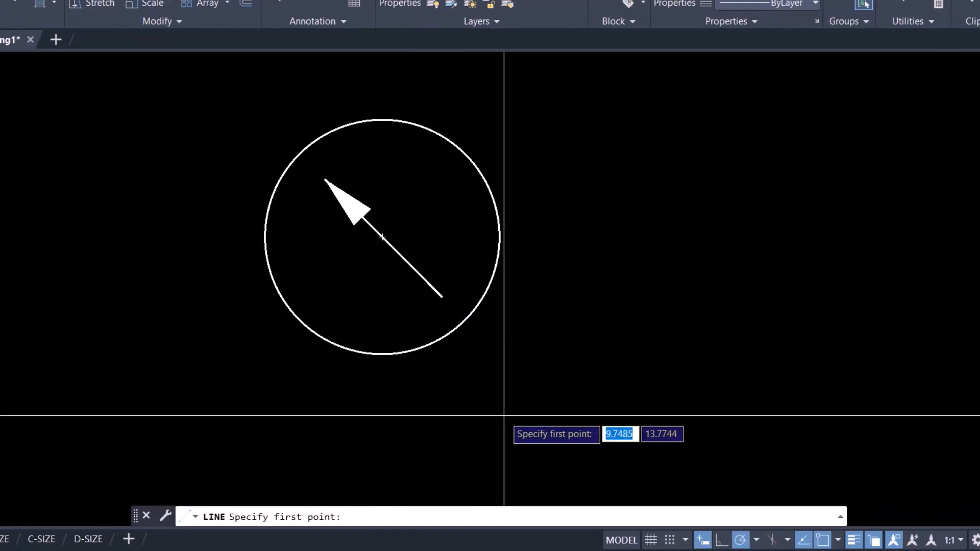
{"action": "left_click", "coordinate": [838, 540]}
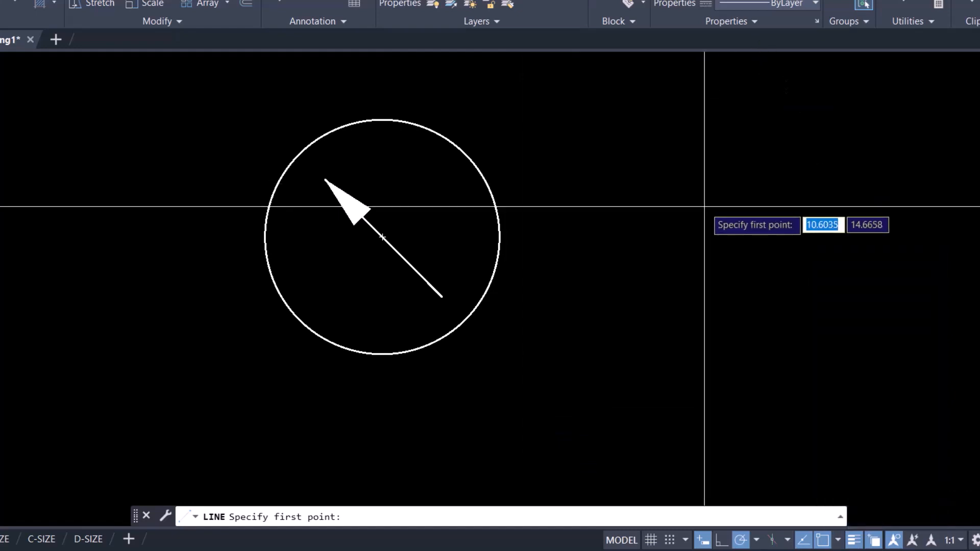
{"action": "right_click", "coordinate": [682, 261], "text": "shift"}
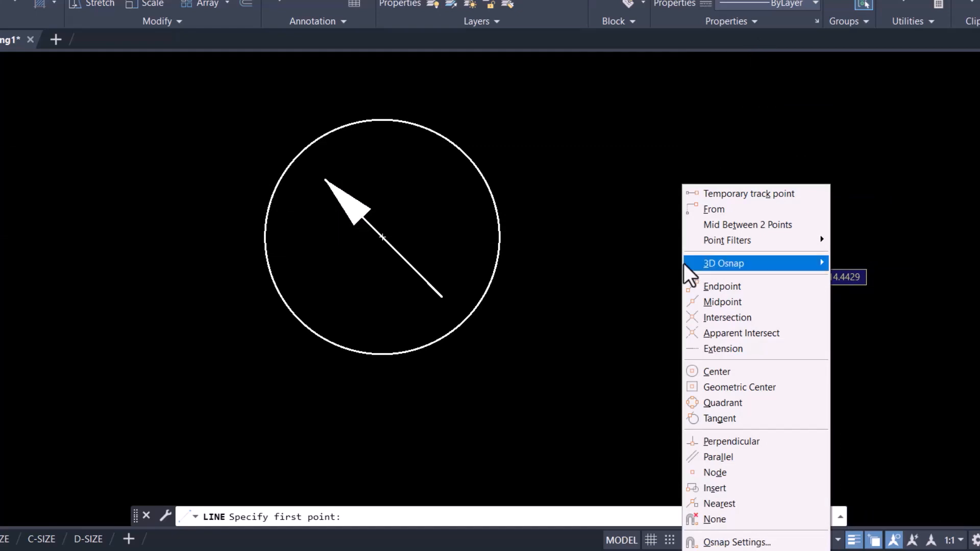
{"action": "left_click", "coordinate": [711, 402]}
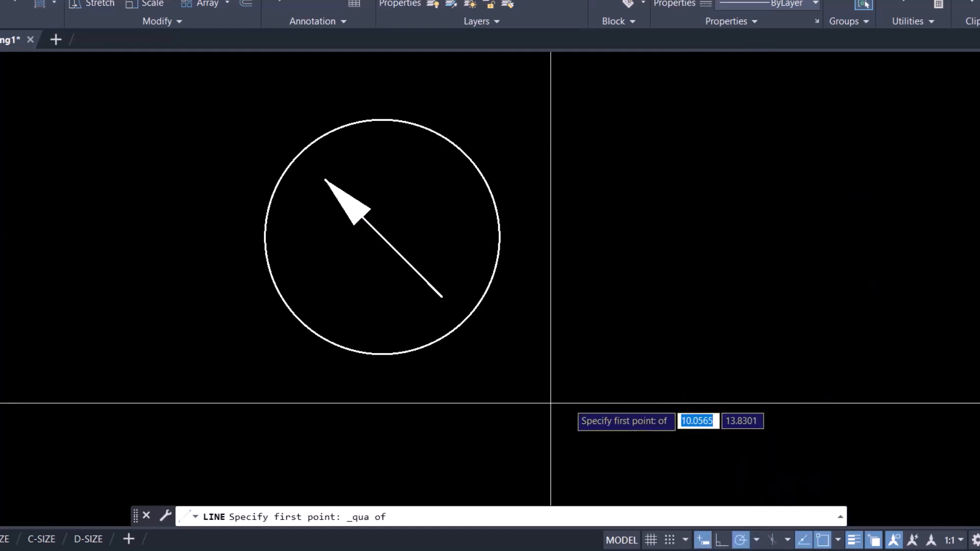
{"action": "left_click", "coordinate": [382, 353]}
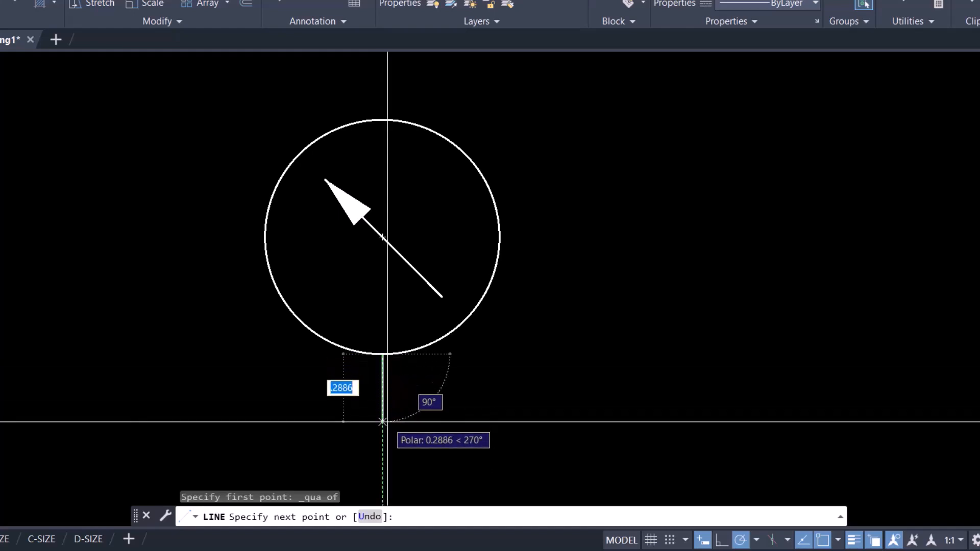
{"action": "left_click", "coordinate": [382, 421]}
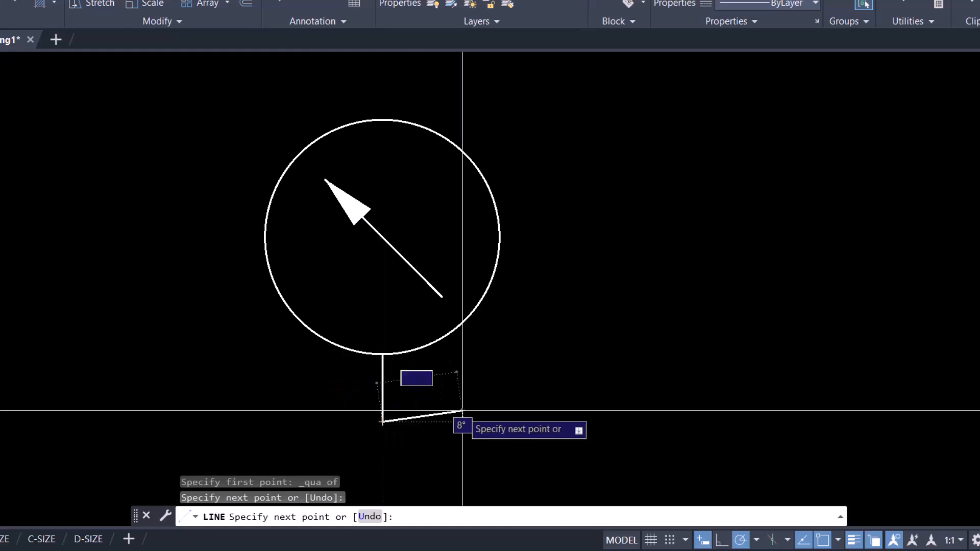
{"action": "key", "text": "Return"}
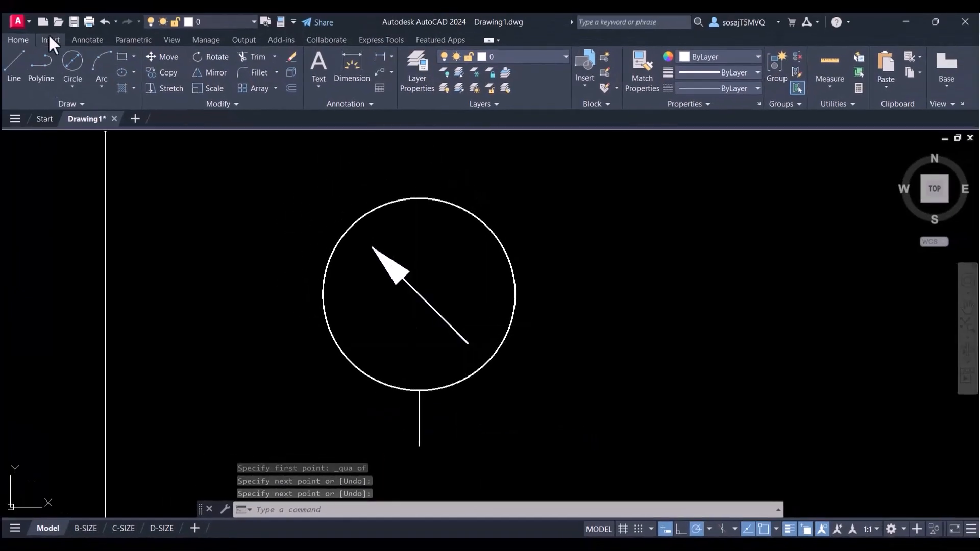
- Create a new block named TRANSDUCER and pick its base point at the lower end of the vertical stem line
{"action": "left_click", "coordinate": [49, 39]}
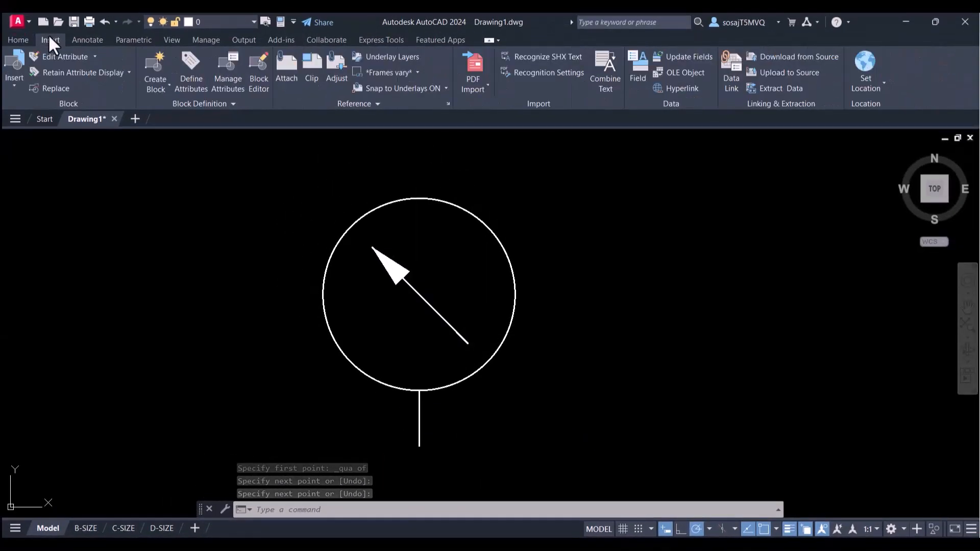
{"action": "left_click", "coordinate": [148, 69]}
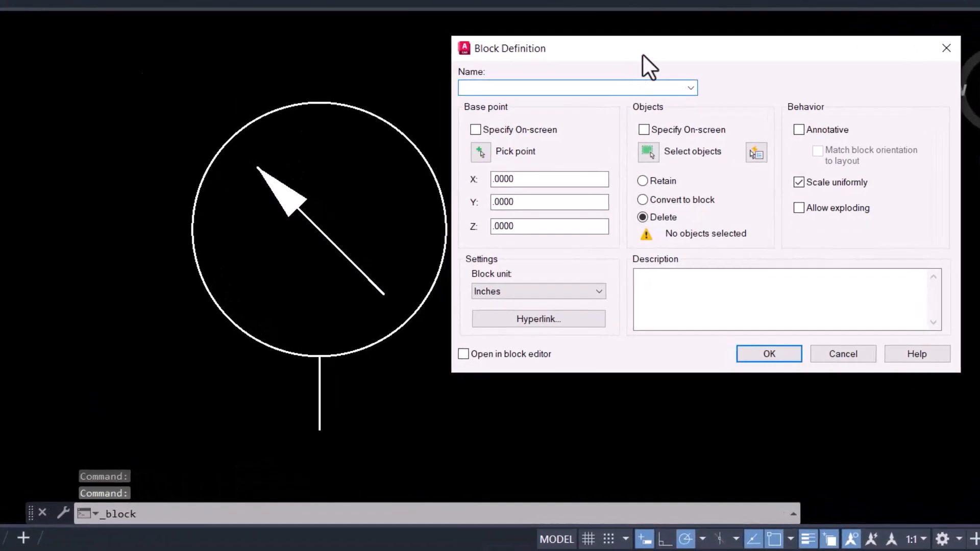
{"action": "left_click_drag", "start_coordinate": [642, 55], "coordinate": [665, 54]}
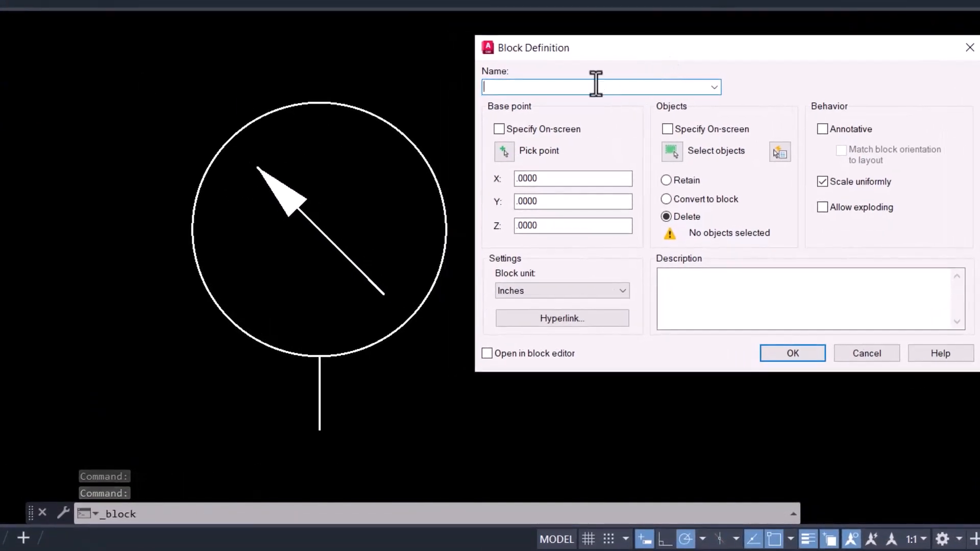
{"action": "type", "text": "TRANSDUCER"}
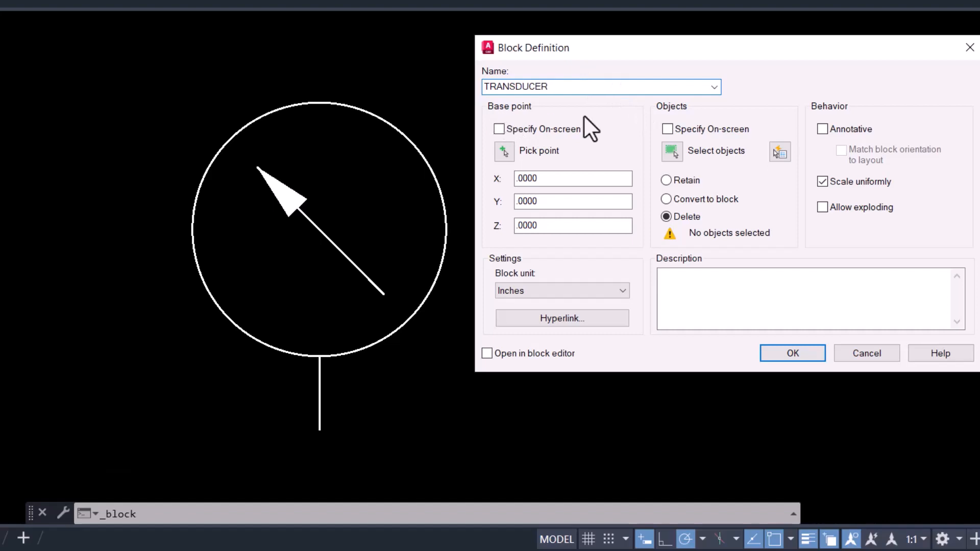
{"action": "left_click", "coordinate": [503, 152]}
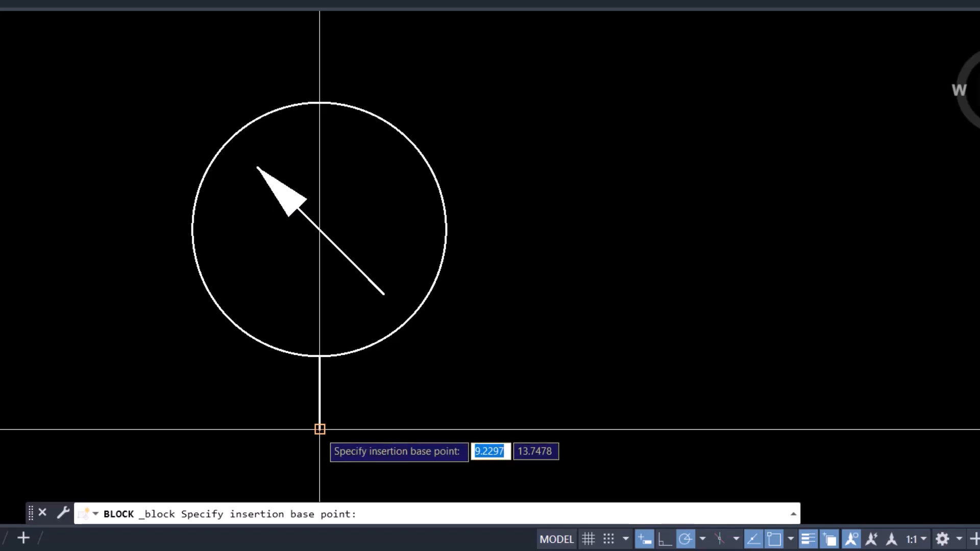
{"action": "left_click", "coordinate": [319, 429]}
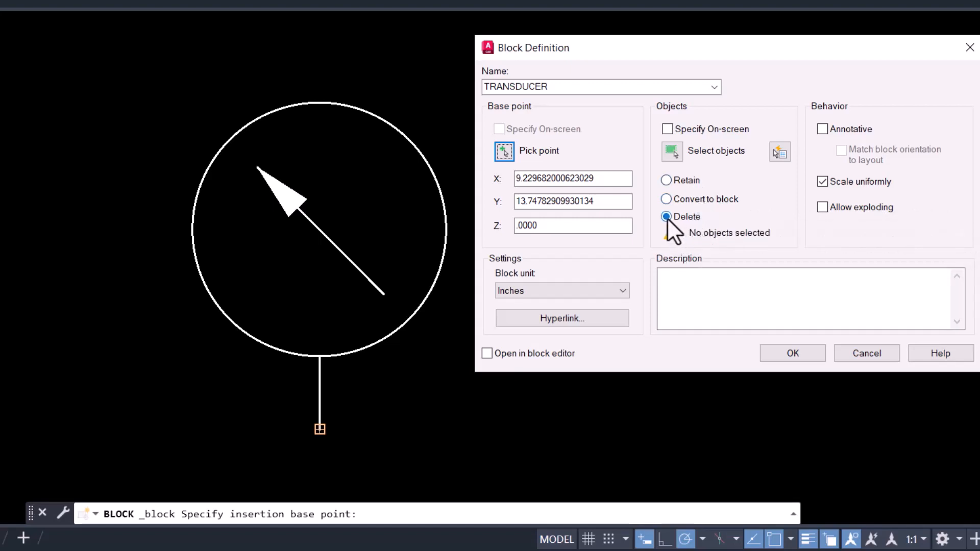
- Select the whole symbol as the block's objects, make the TRANSDUCER block annotative, and complete the definition
{"action": "left_click", "coordinate": [672, 152]}
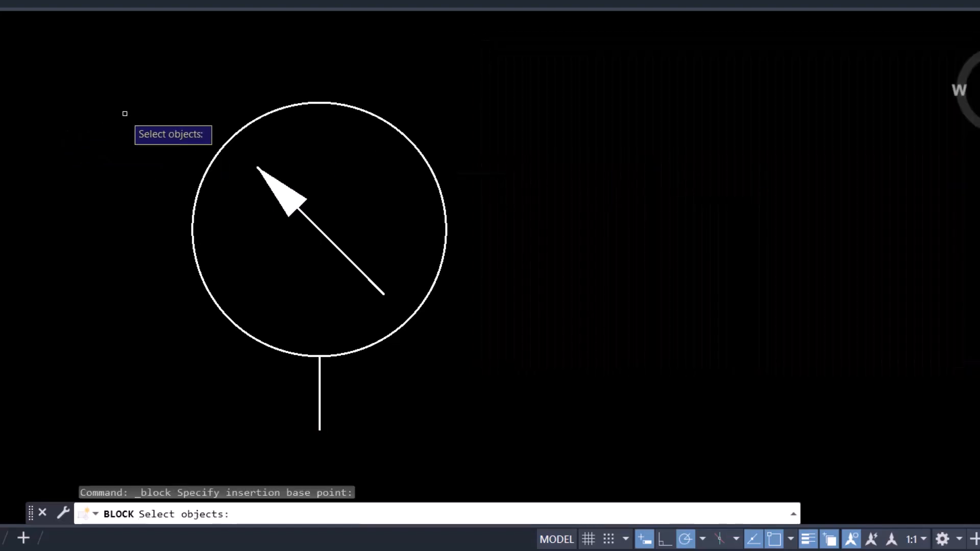
{"action": "left_click", "coordinate": [594, 74]}
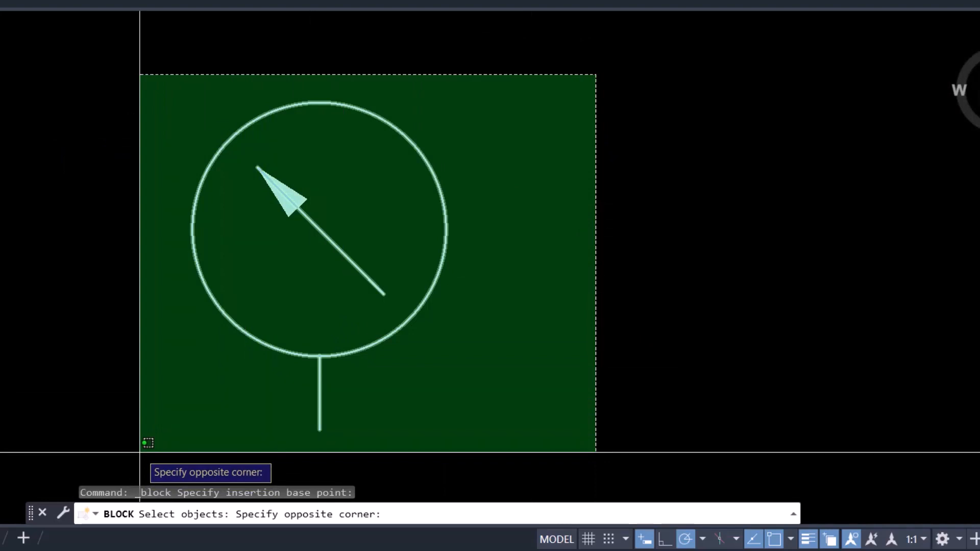
{"action": "left_click", "coordinate": [140, 452]}
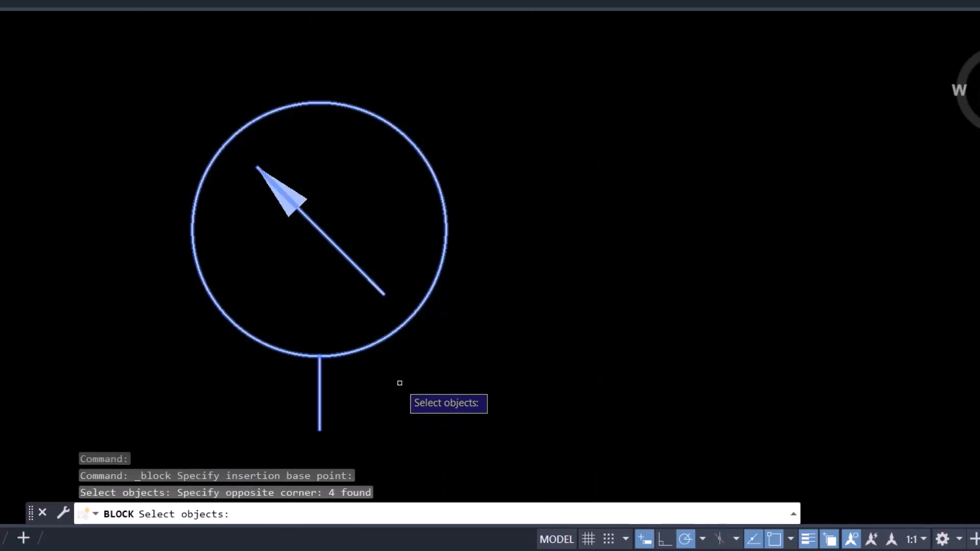
{"action": "key", "text": "Return"}
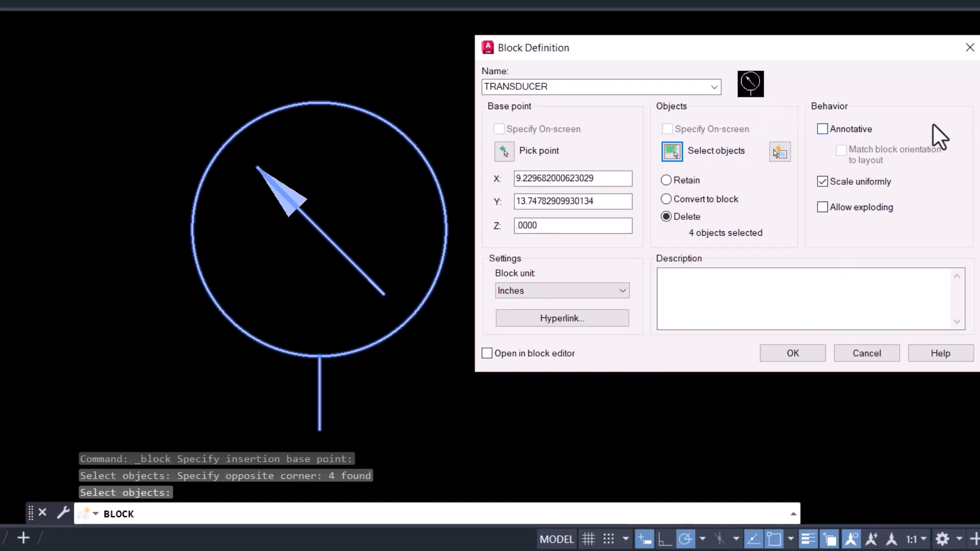
{"action": "left_click", "coordinate": [822, 128]}
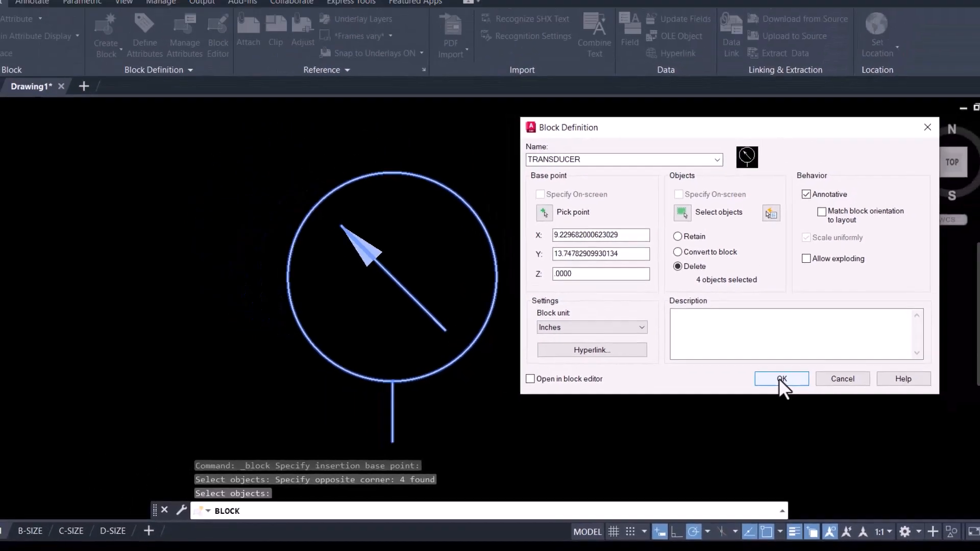
{"action": "left_click", "coordinate": [789, 353]}
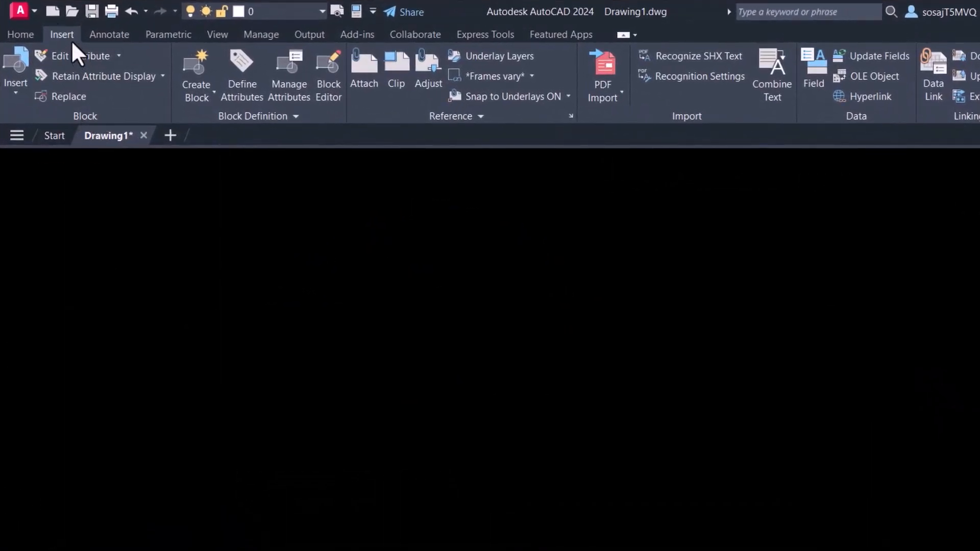
- Browse the block insertion gallery to locate the TRANSDUCER block
{"action": "left_click", "coordinate": [14, 91]}
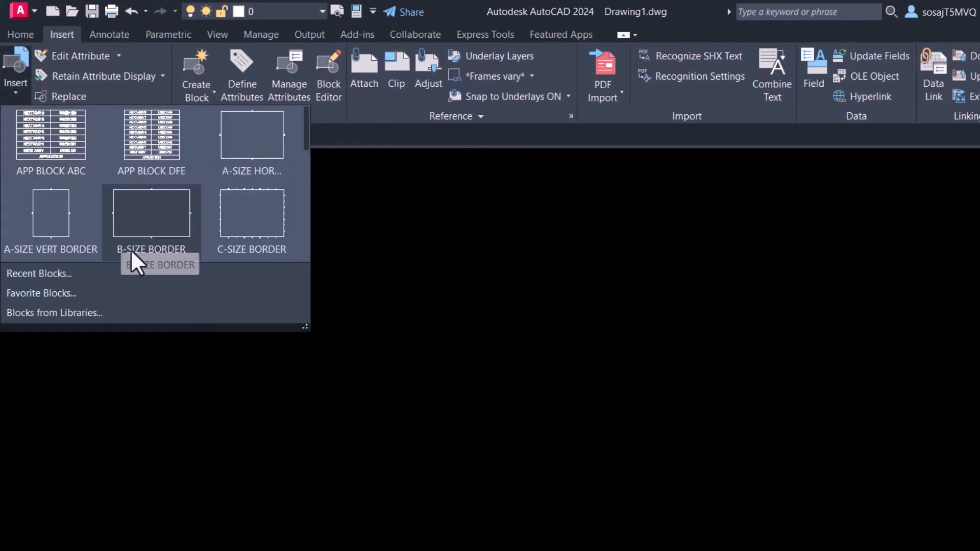
{"action": "scroll", "coordinate": [127, 238], "scroll_direction": "down", "scroll_amount": 3}
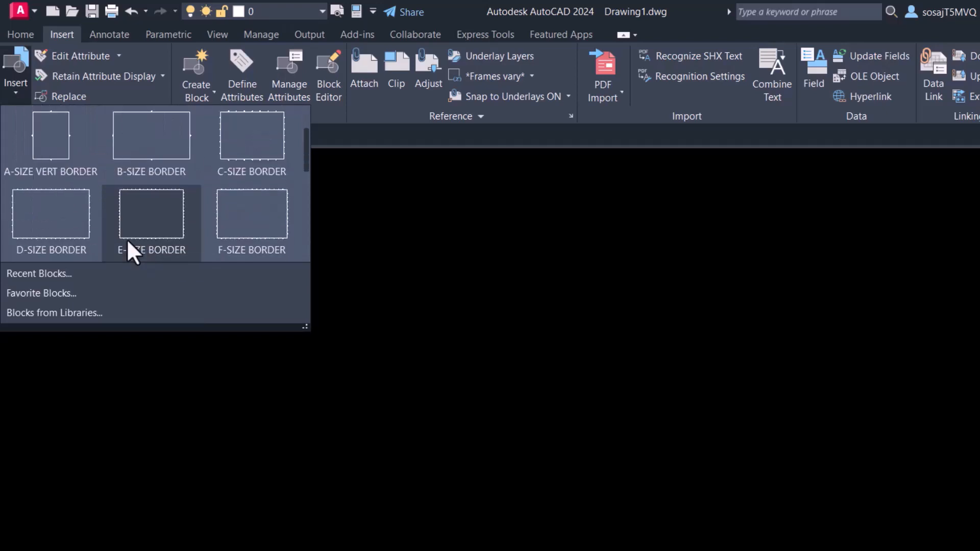
{"action": "scroll", "coordinate": [127, 237], "scroll_direction": "down", "scroll_amount": 1}
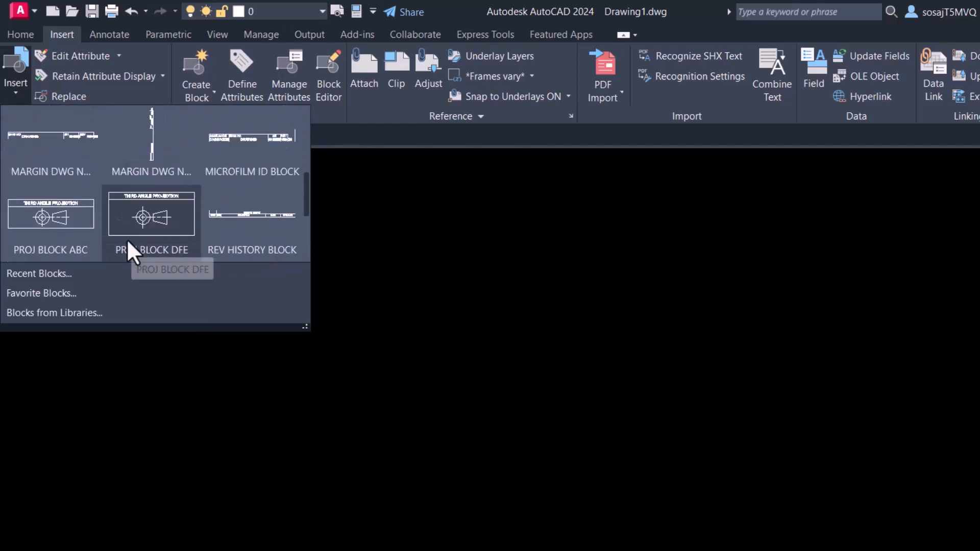
{"action": "scroll", "coordinate": [127, 238], "scroll_direction": "down", "scroll_amount": 1}
{"action": "scroll", "coordinate": [128, 238], "scroll_direction": "down", "scroll_amount": 1}
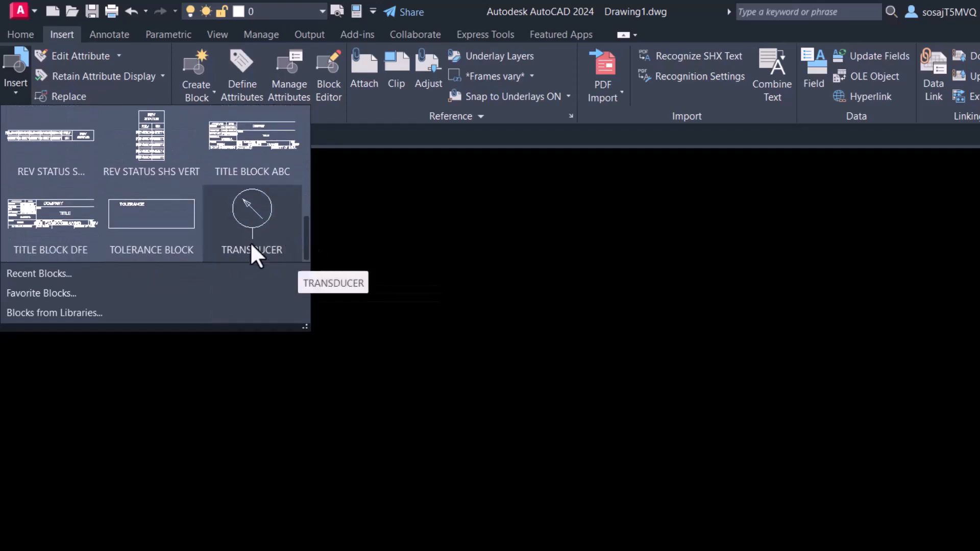
{"action": "scroll", "coordinate": [250, 244], "scroll_direction": "up", "scroll_amount": 1}
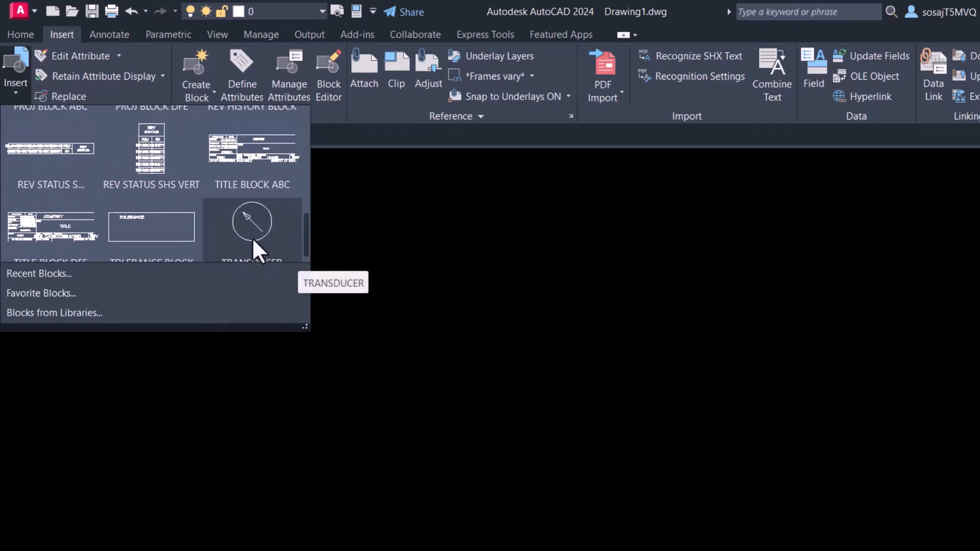
{"action": "scroll", "coordinate": [120, 124], "scroll_direction": "up", "scroll_amount": 1}
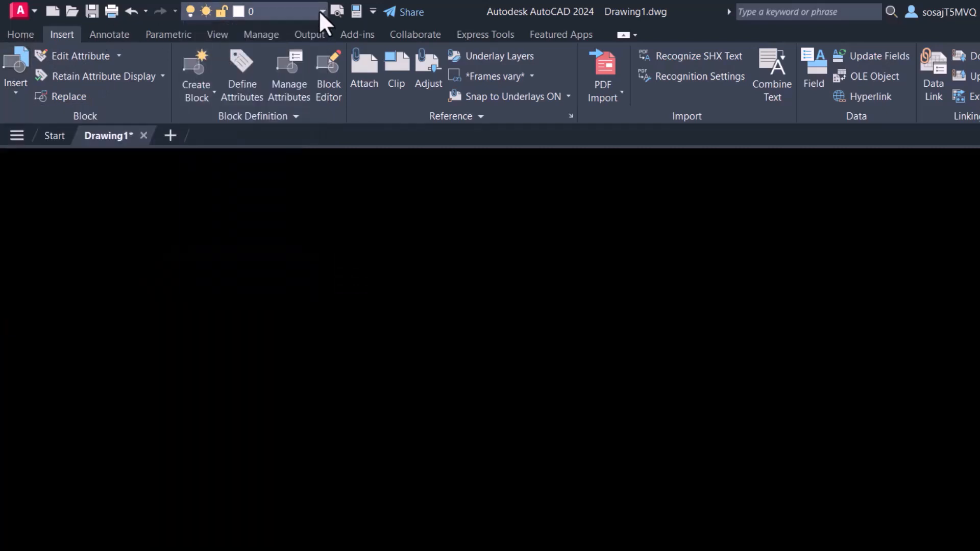
- Insert a TRANSDUCER block into the drawing on the Dimension layer
{"action": "left_click", "coordinate": [320, 11]}
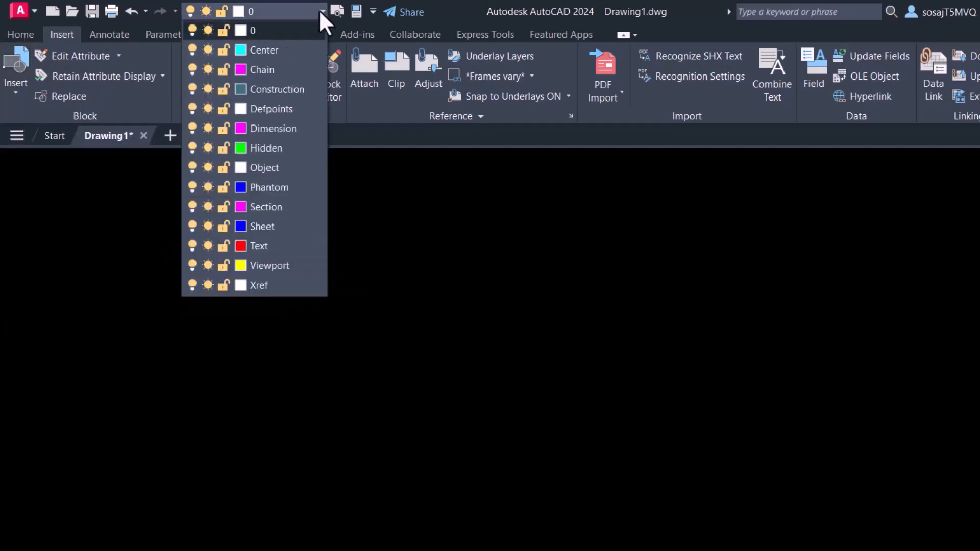
{"action": "left_click", "coordinate": [280, 130]}
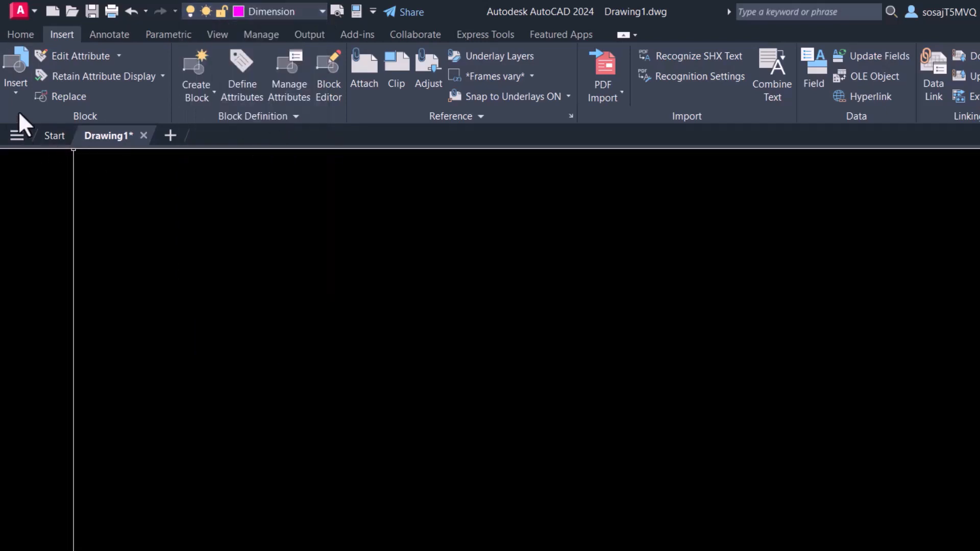
{"action": "left_click", "coordinate": [15, 92]}
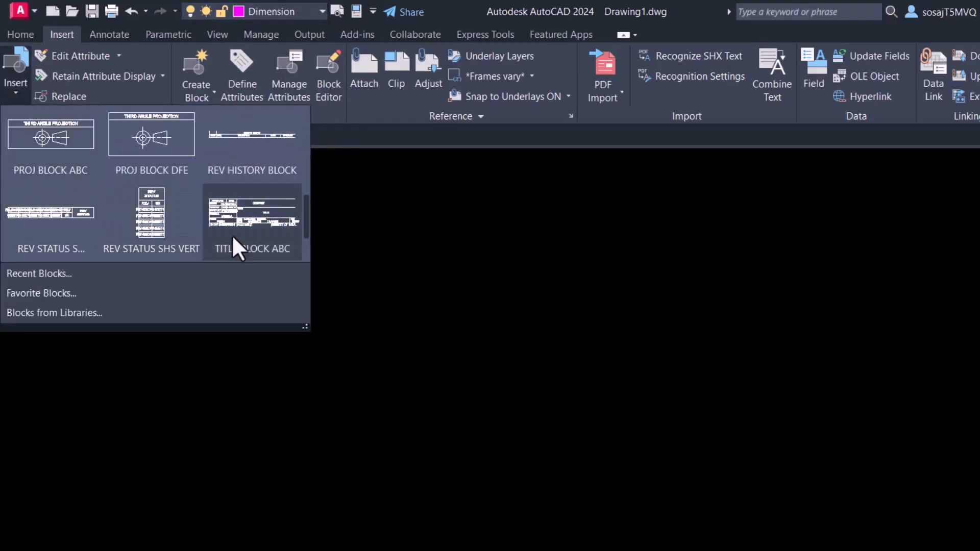
{"action": "scroll", "coordinate": [234, 245], "scroll_direction": "down", "scroll_amount": 1}
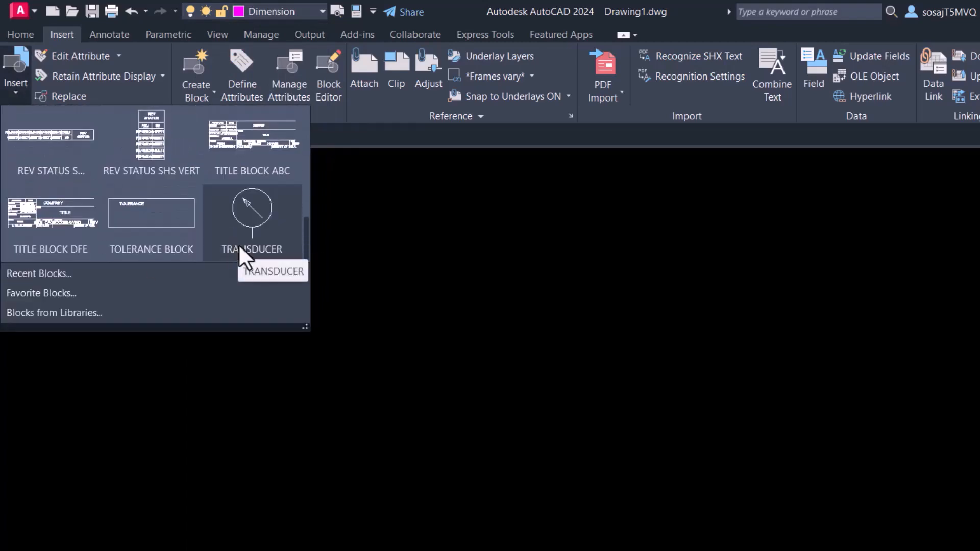
{"action": "left_click", "coordinate": [248, 249]}
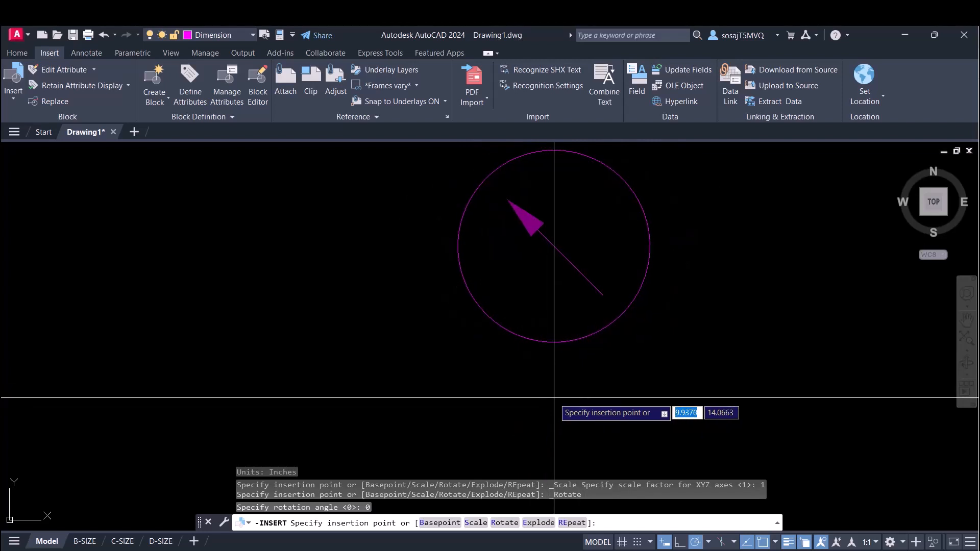
{"action": "left_click", "coordinate": [537, 408]}
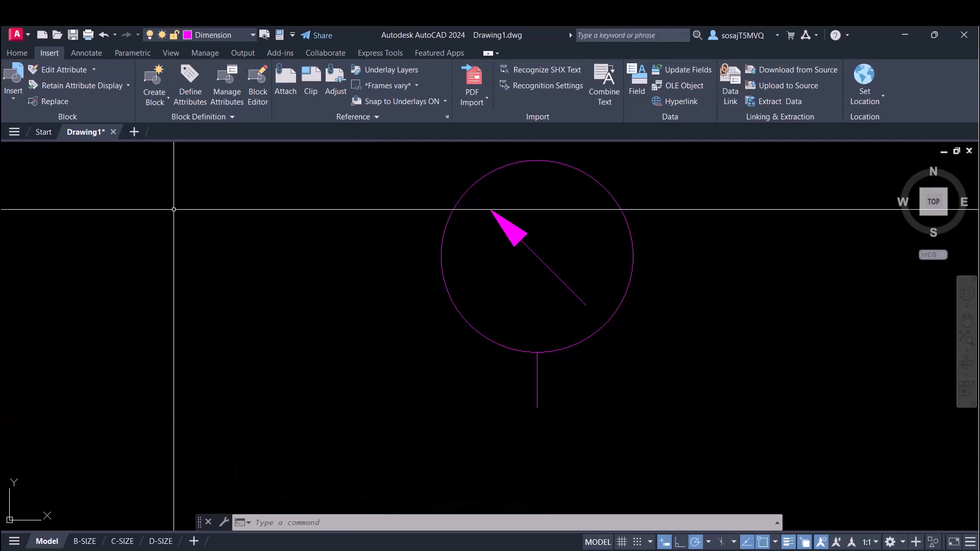
- Insert a second TRANSDUCER block on the Center layer, to the left of the first one
{"action": "left_click", "coordinate": [253, 36]}
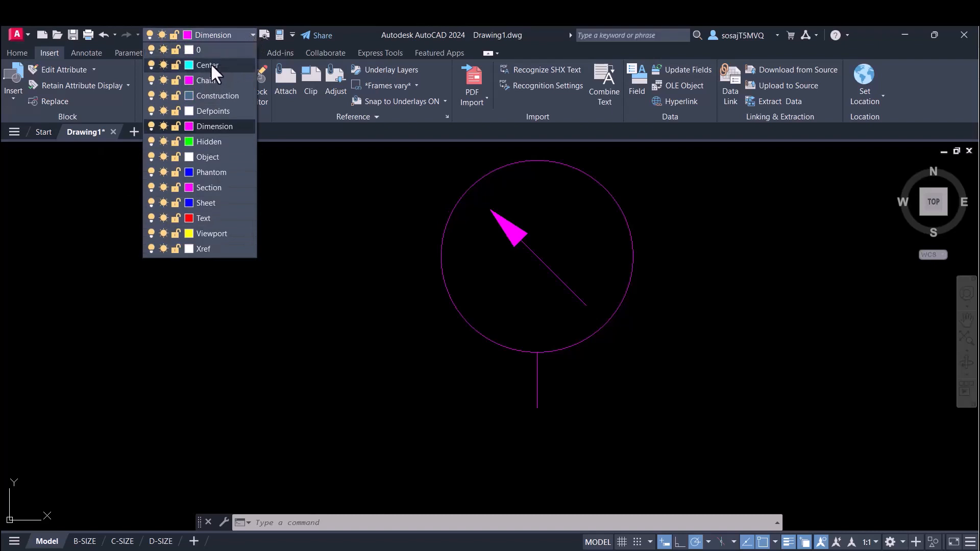
{"action": "left_click", "coordinate": [210, 65]}
{"action": "left_click", "coordinate": [13, 96]}
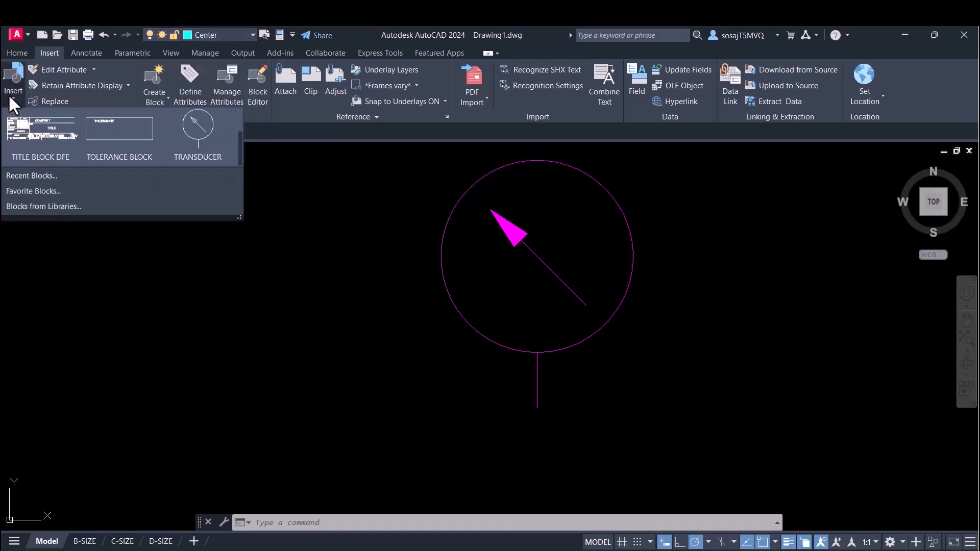
{"action": "left_click", "coordinate": [190, 230]}
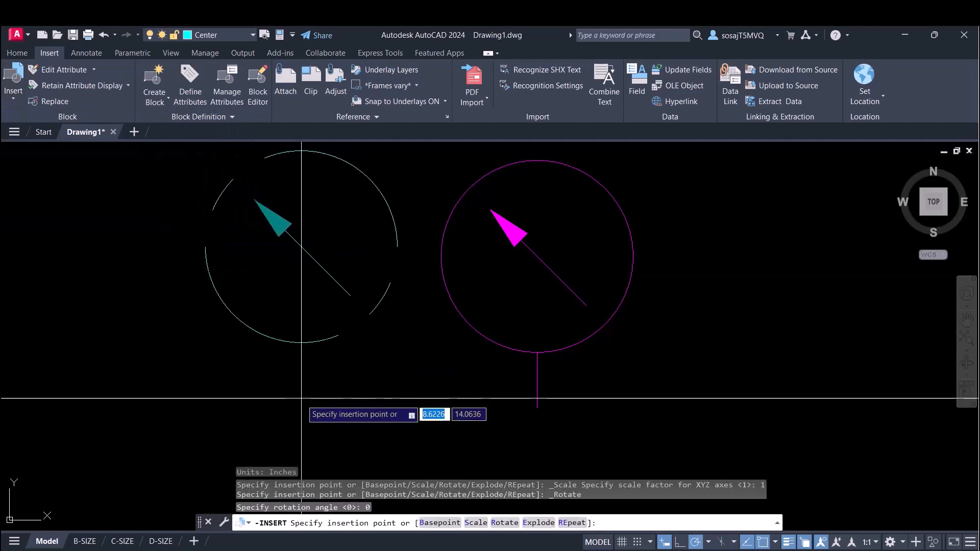
{"action": "scroll", "coordinate": [421, 419], "scroll_direction": "down", "scroll_amount": 4}
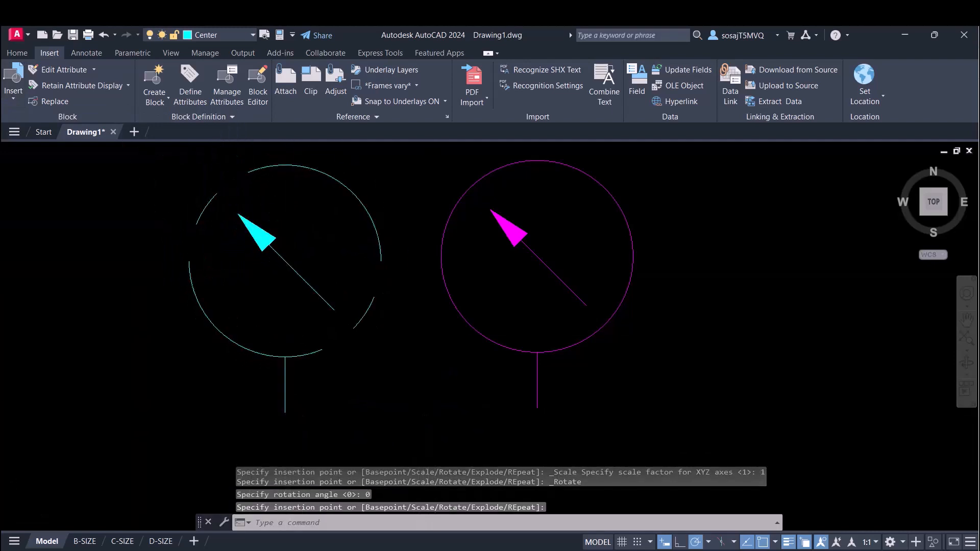